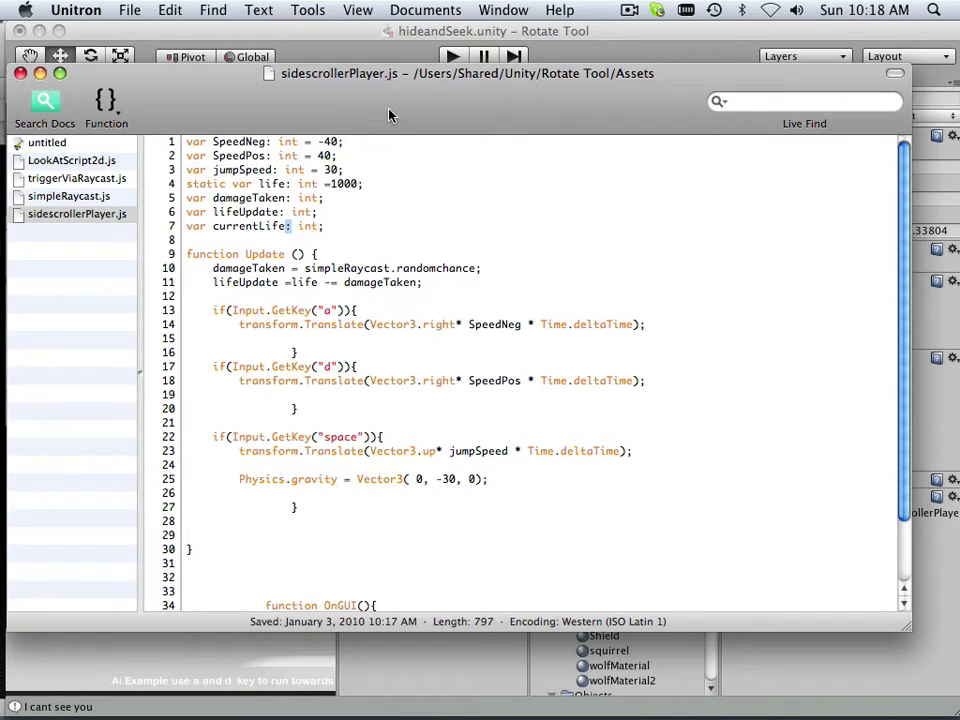
Move the script window aside and save sidescrollerPlayer.js with its new life and damage variables.
drag(390, 115, 435, 163)
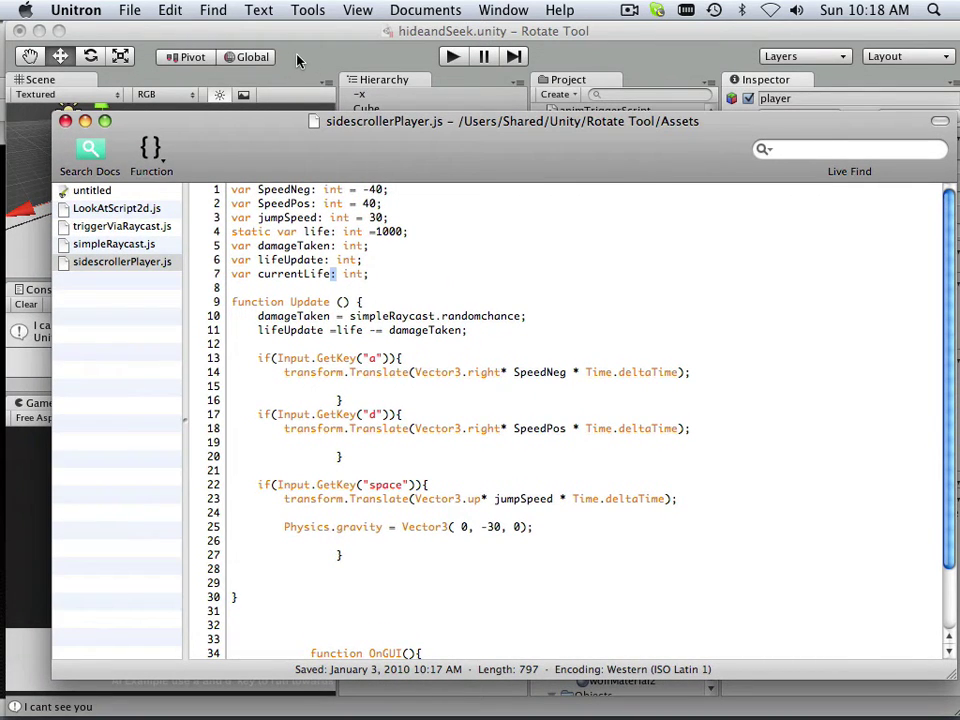
click(130, 10)
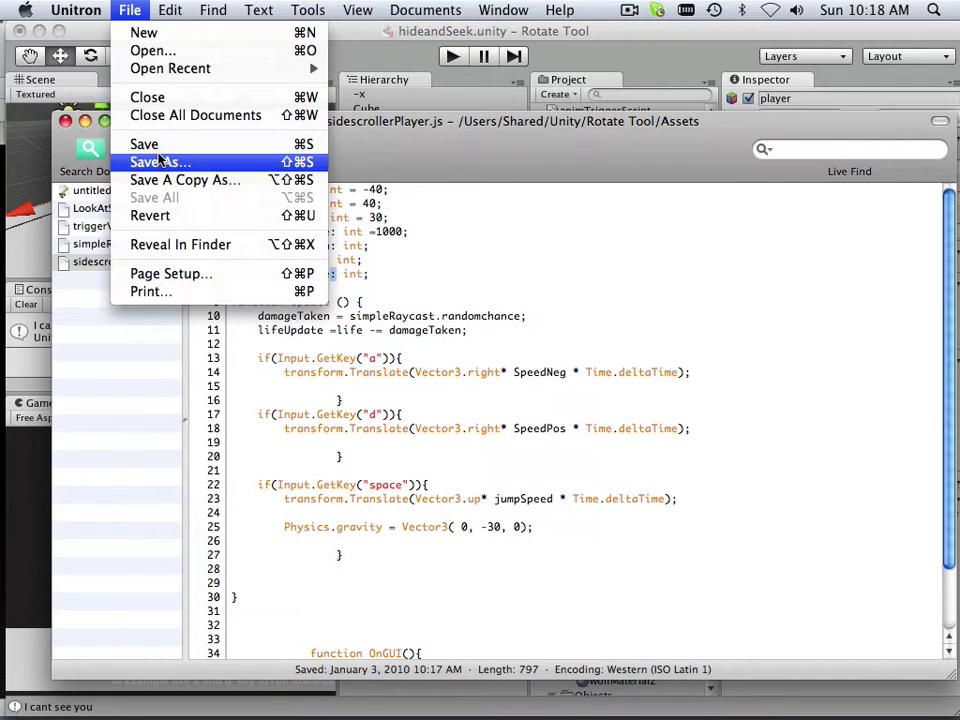
click(150, 145)
Enter play mode with Maximize on Play so the Game view shows the squirrel's Life counter.
click(440, 58)
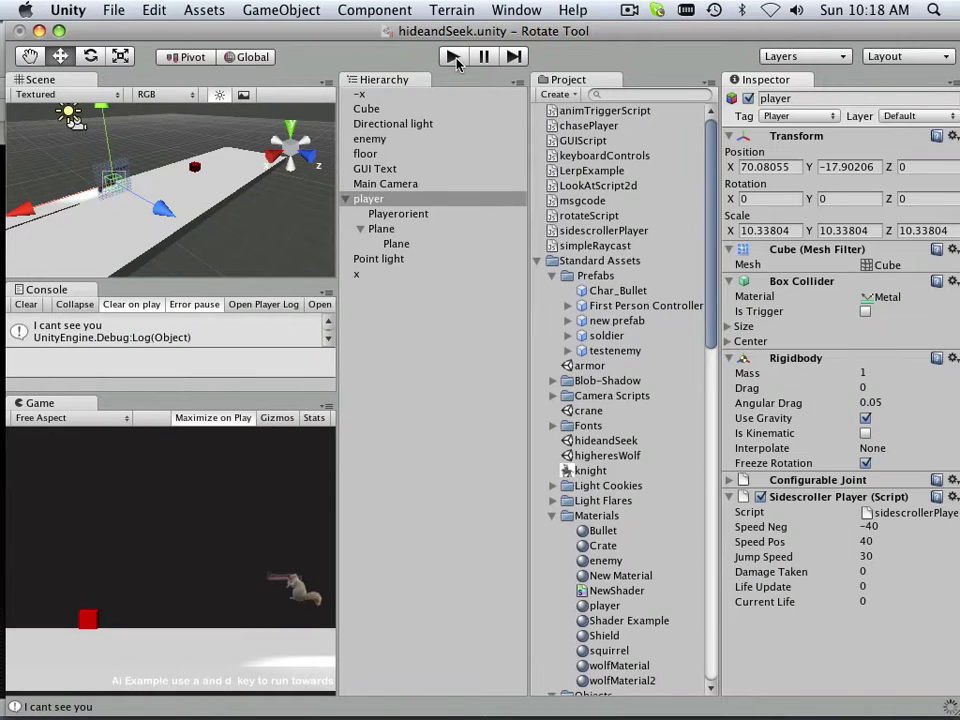
click(453, 57)
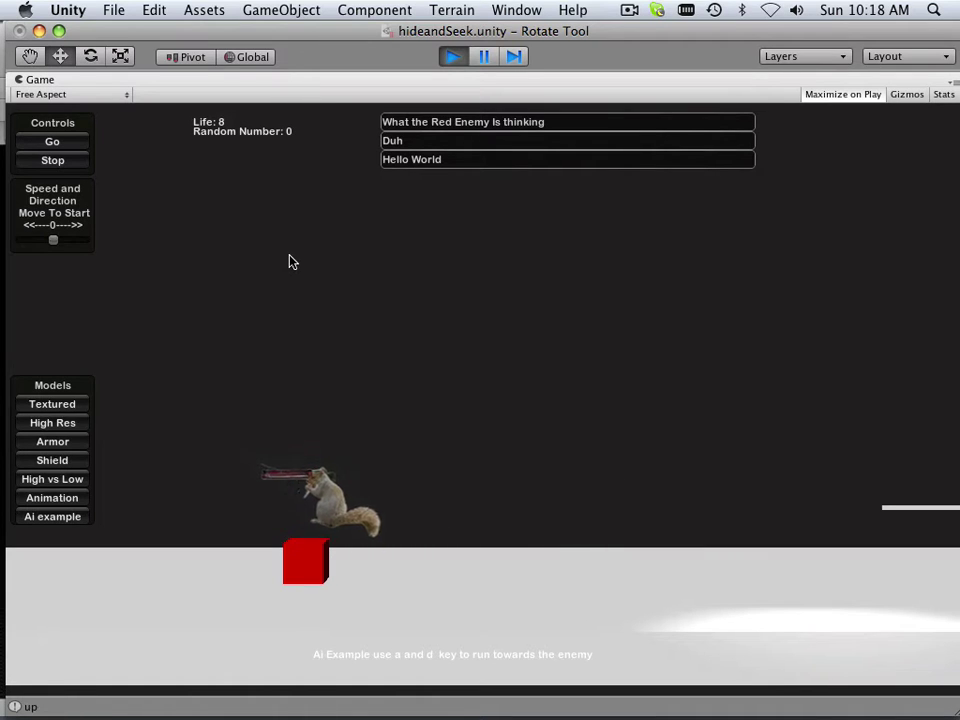
Run the squirrel left and right past the red cube with the a and d keys.
key(d)
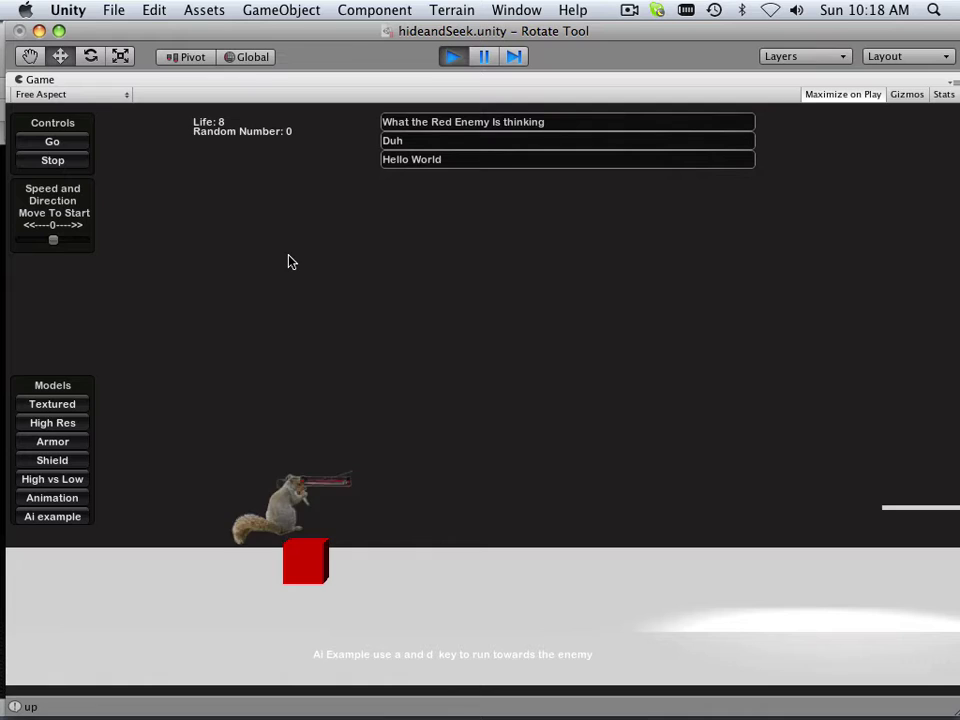
key(a)
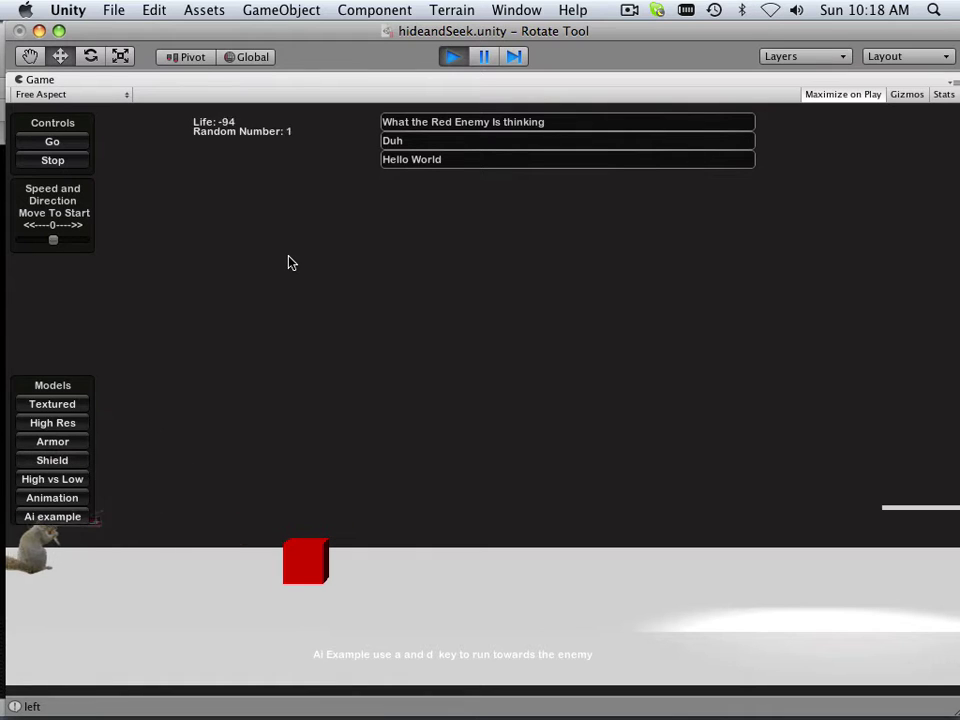
key(d)
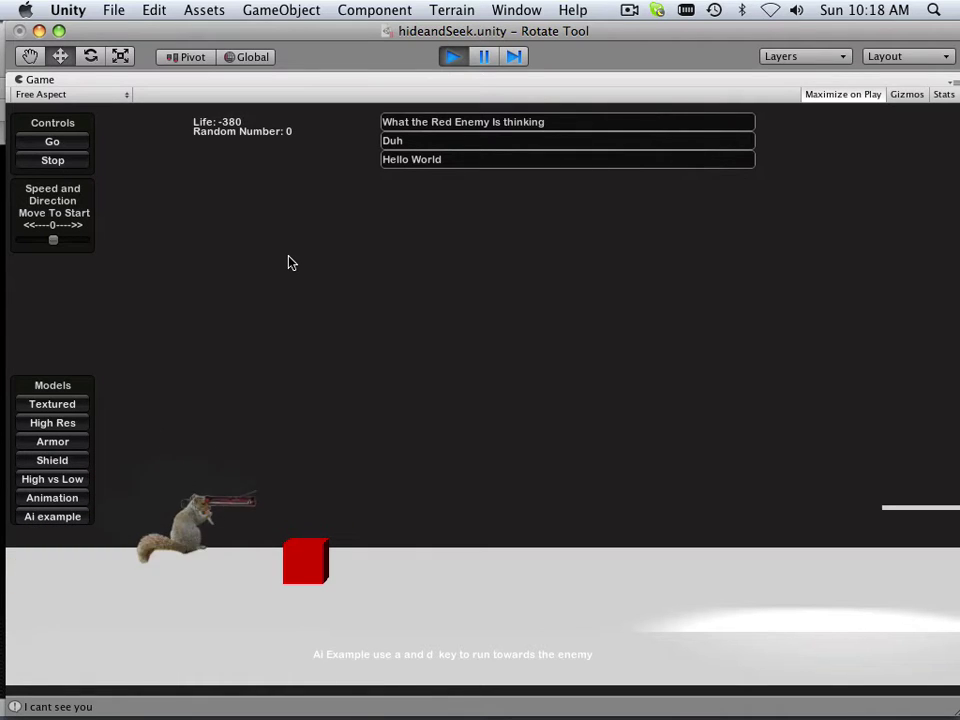
key(d)
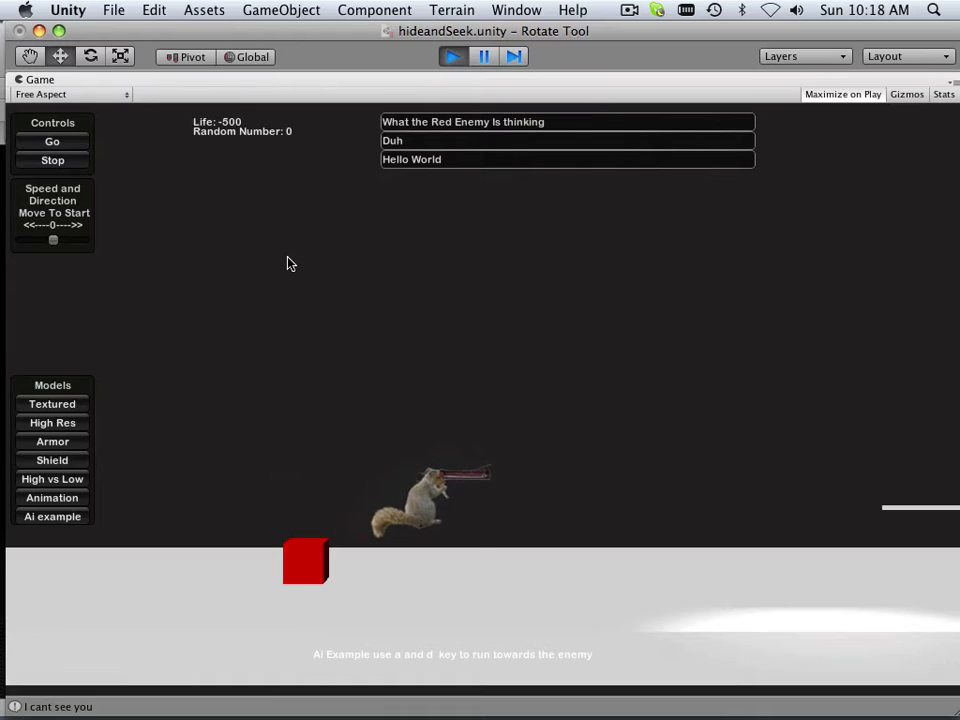
key(d)
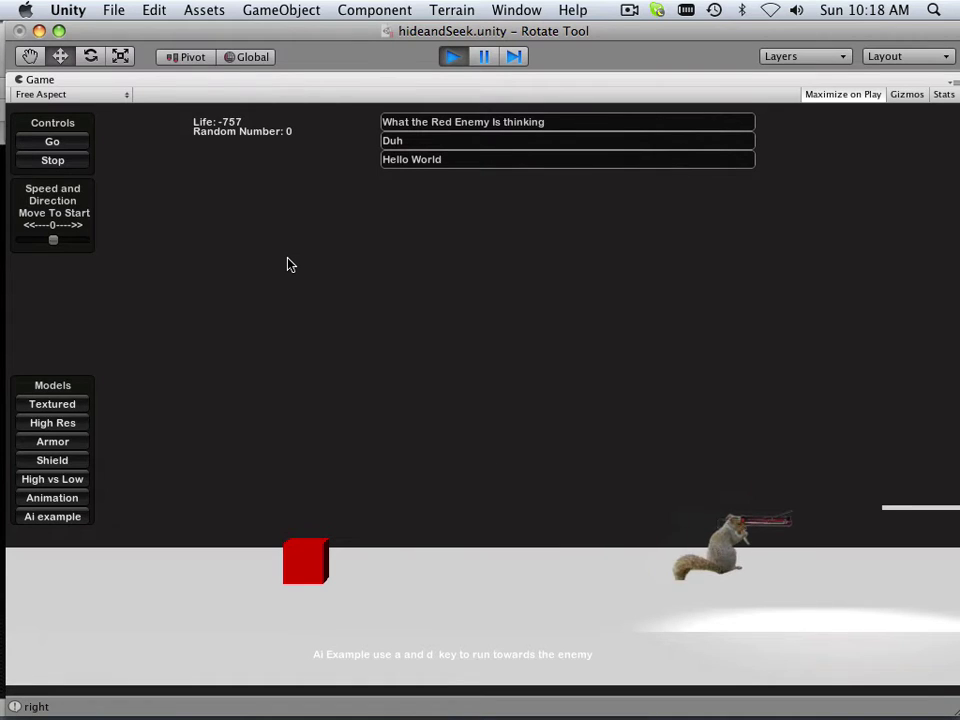
key(a)
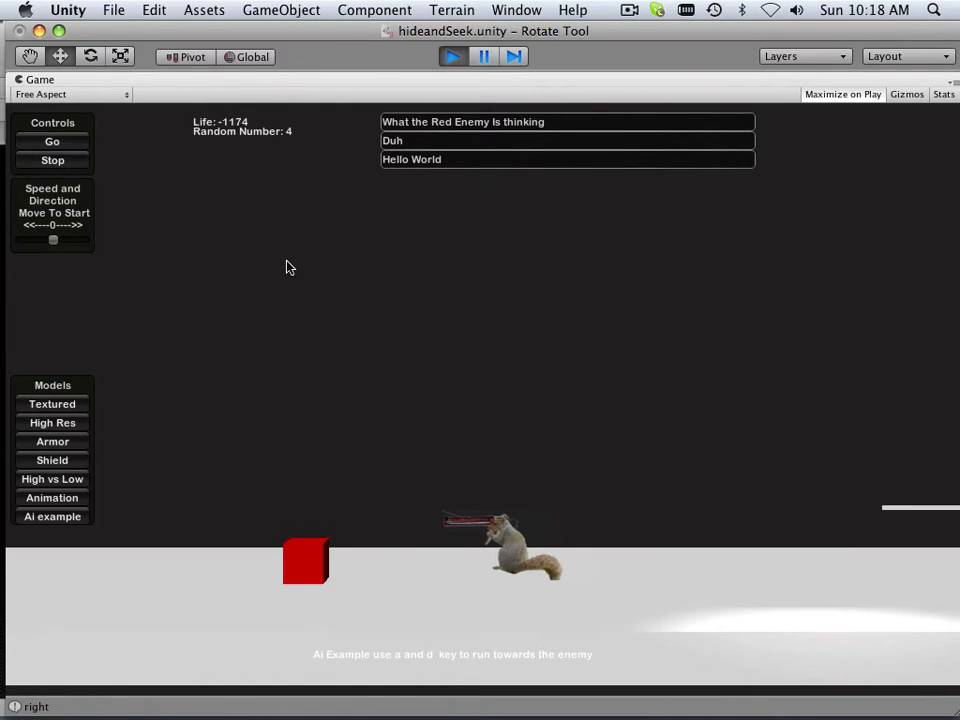
Jump the squirrel onto and past the red cube while Life drops below zero.
key(space)
key(d)
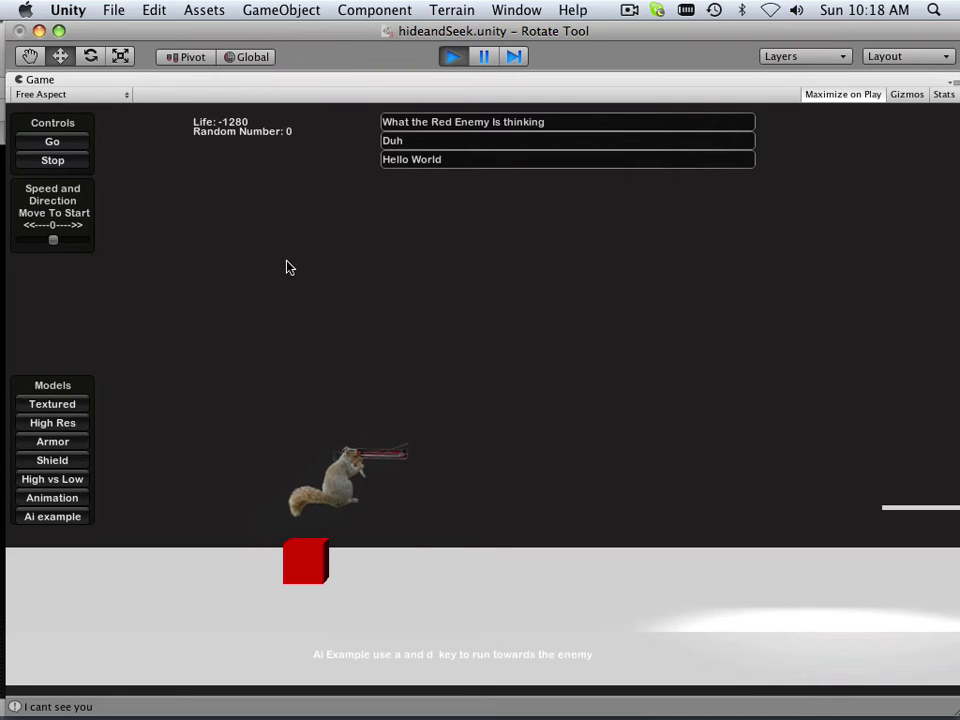
key(a)
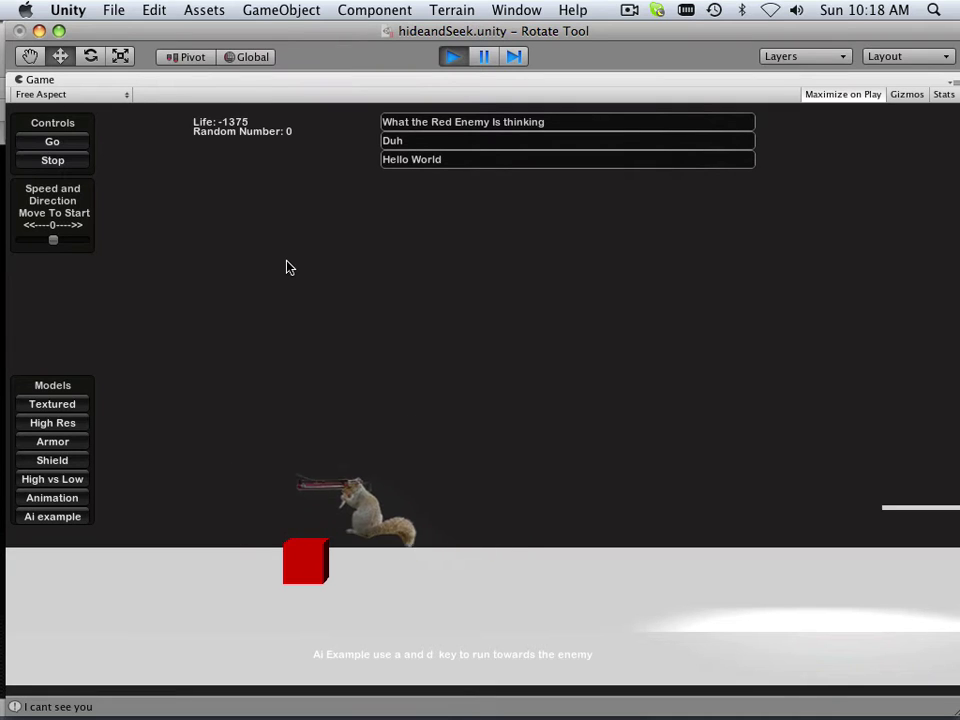
key(space)
key(d)
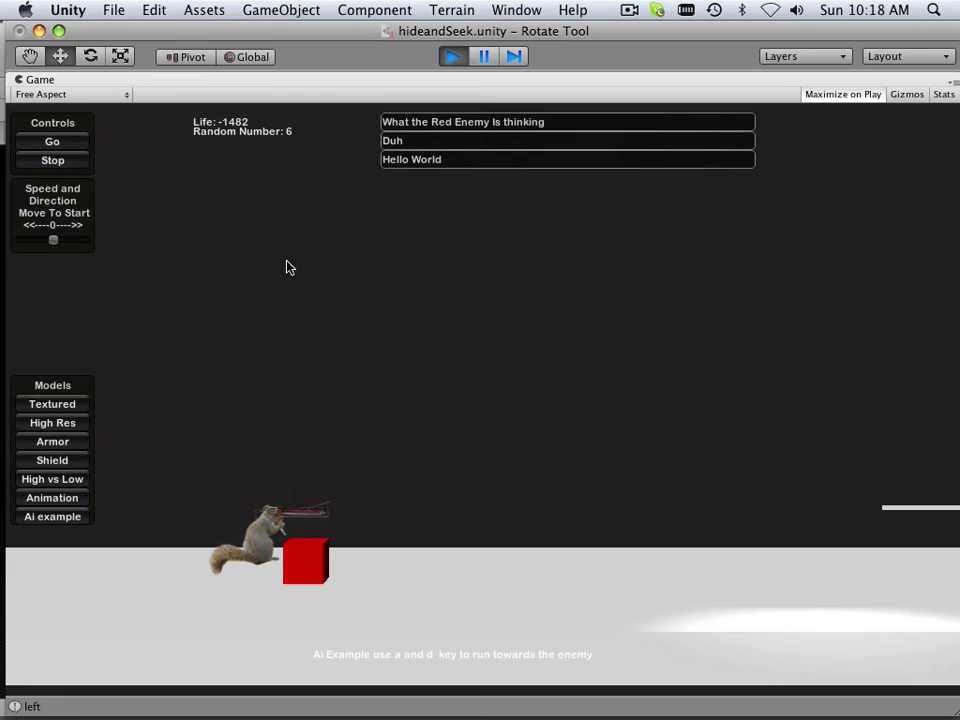
key(space)
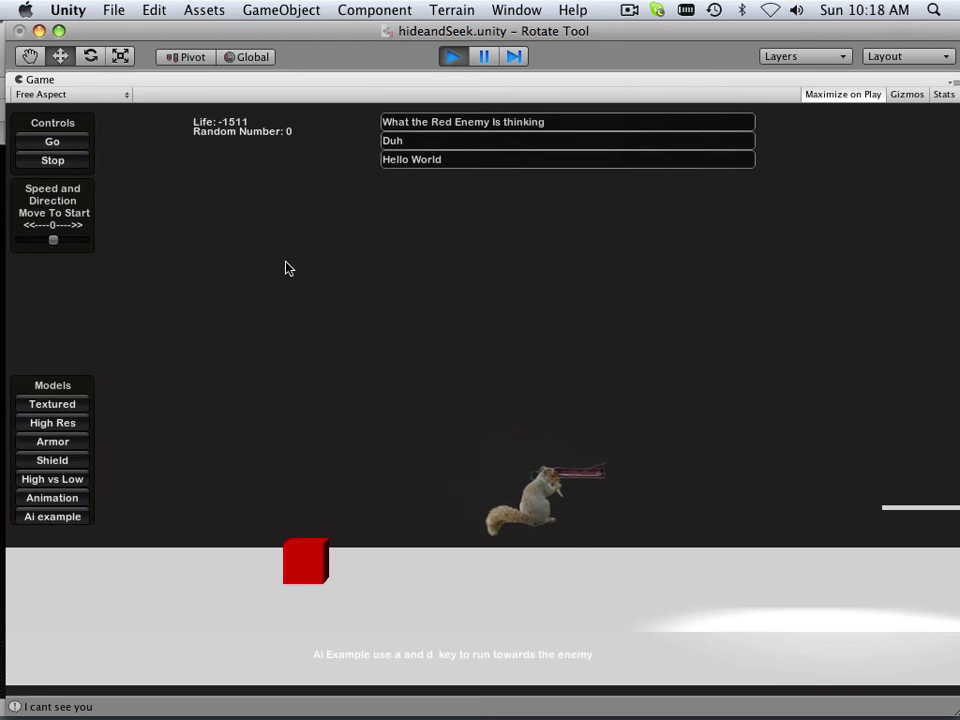
key(d)
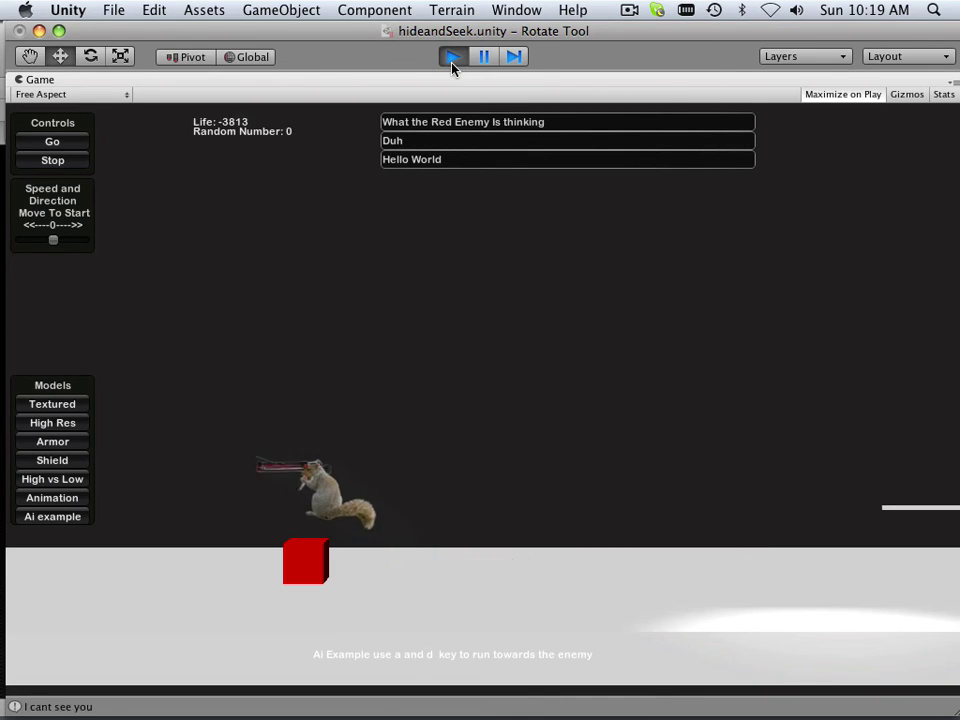
Move the squirrel right, away from the red cube, as Life keeps dropping.
key(d)
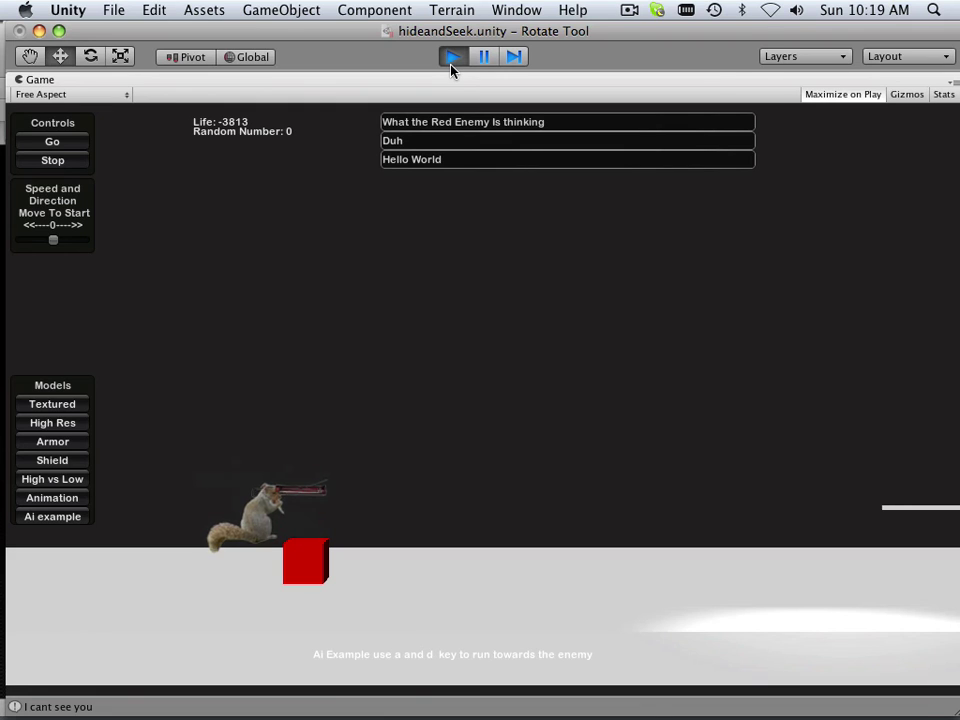